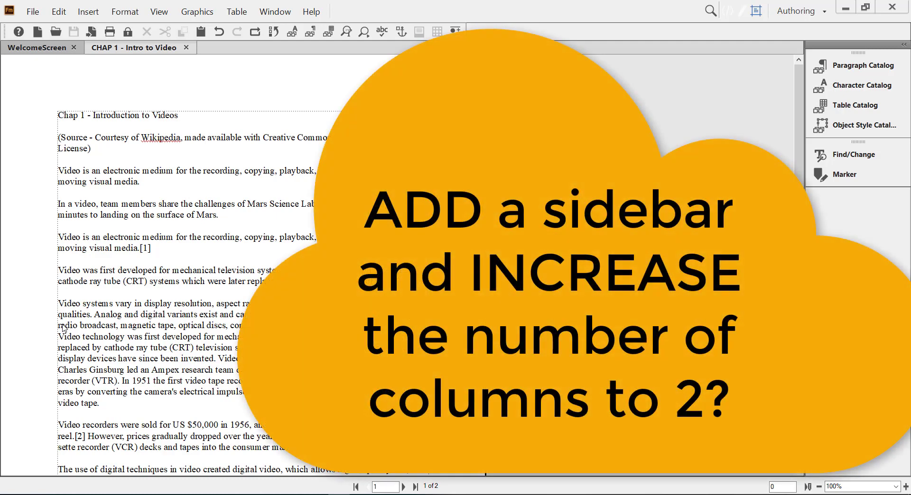
Open the chapter's Column Layout dialog (1 column, 0.25" gap) and move it off the text
{"action": "scroll", "coordinate": [235, 128], "scroll_direction": "down", "scroll_amount": 1}
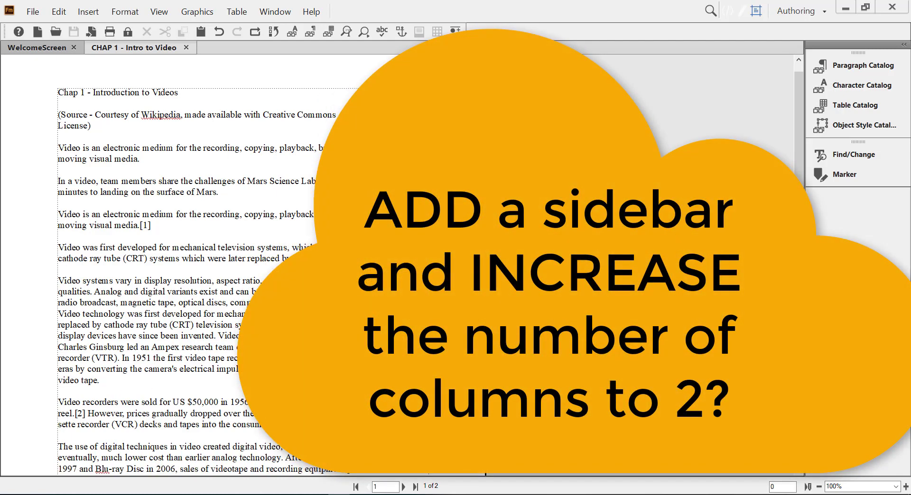
{"action": "scroll", "coordinate": [190, 266], "scroll_direction": "up", "scroll_amount": 1}
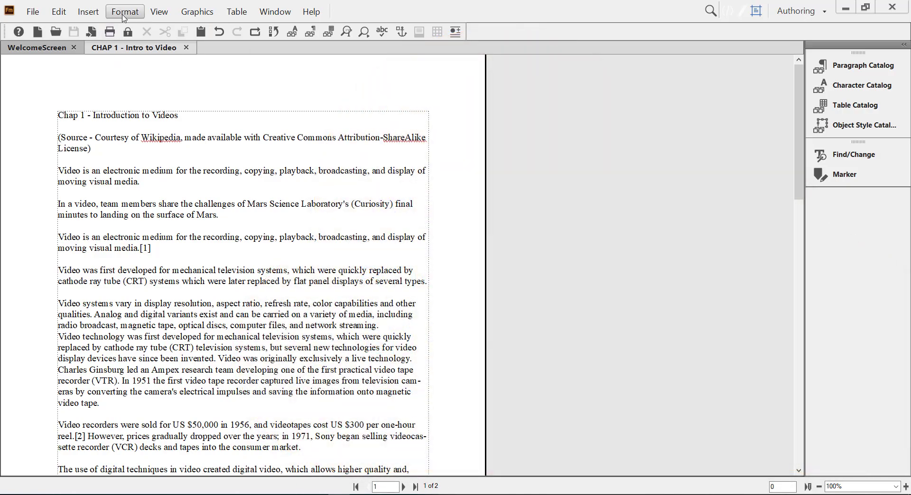
{"action": "left_click", "coordinate": [124, 14]}
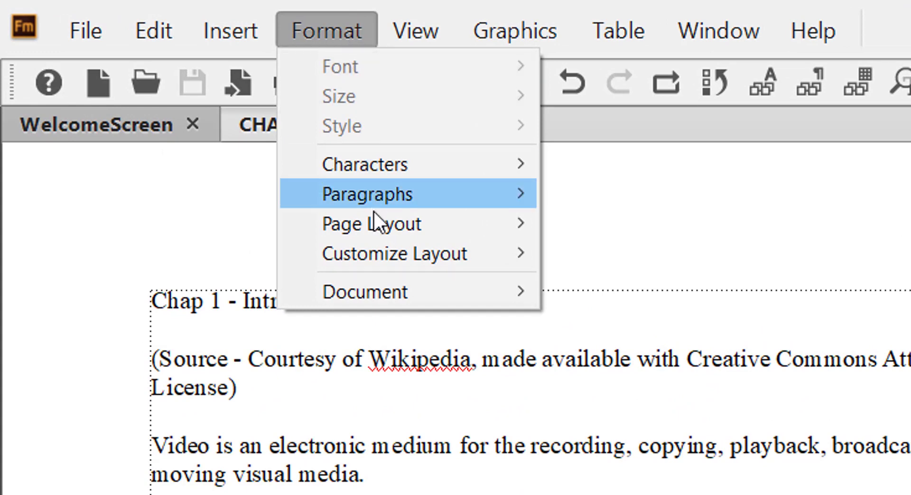
{"action": "mouse_move", "coordinate": [378, 232]}
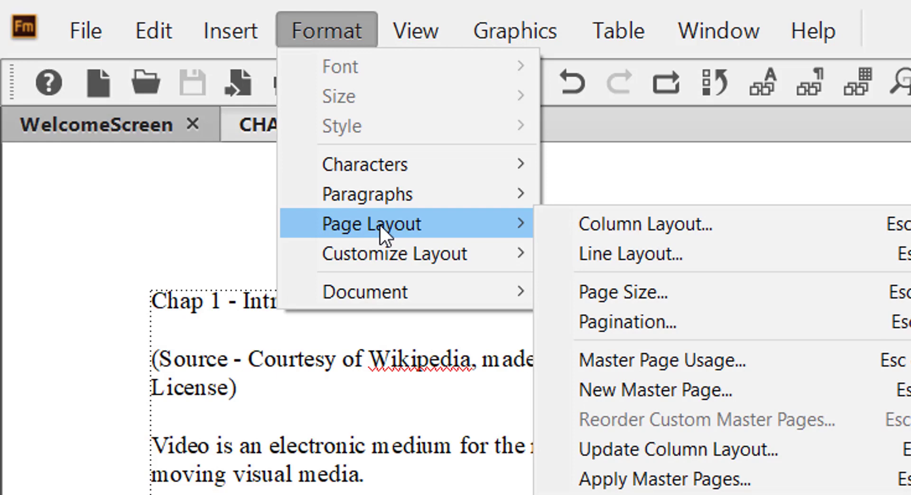
{"action": "left_click", "coordinate": [628, 226]}
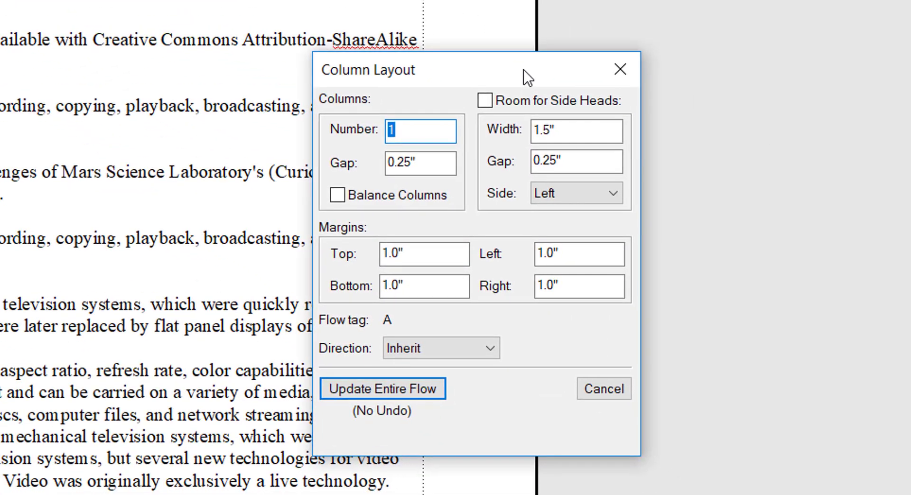
{"action": "left_click_drag", "start_coordinate": [609, 114], "coordinate": [441, 55]}
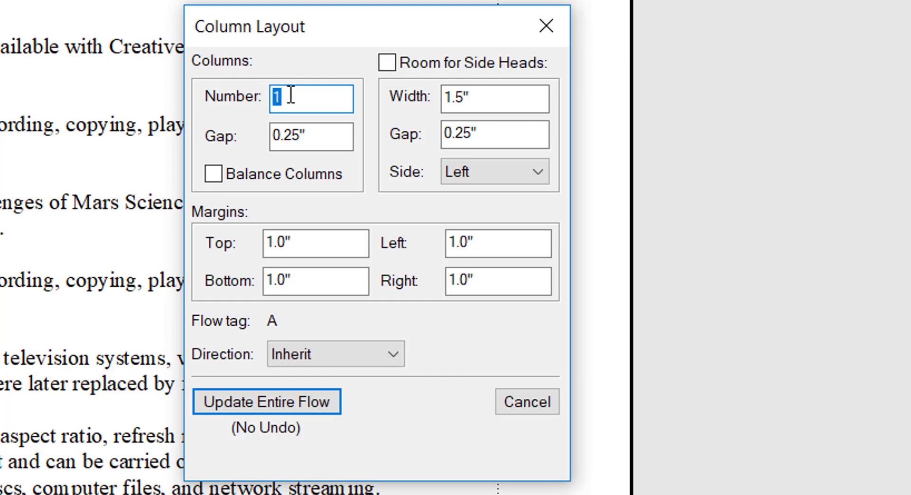
Set the layout to 2 columns with room for side heads, width 1
{"action": "type", "text": "2"}
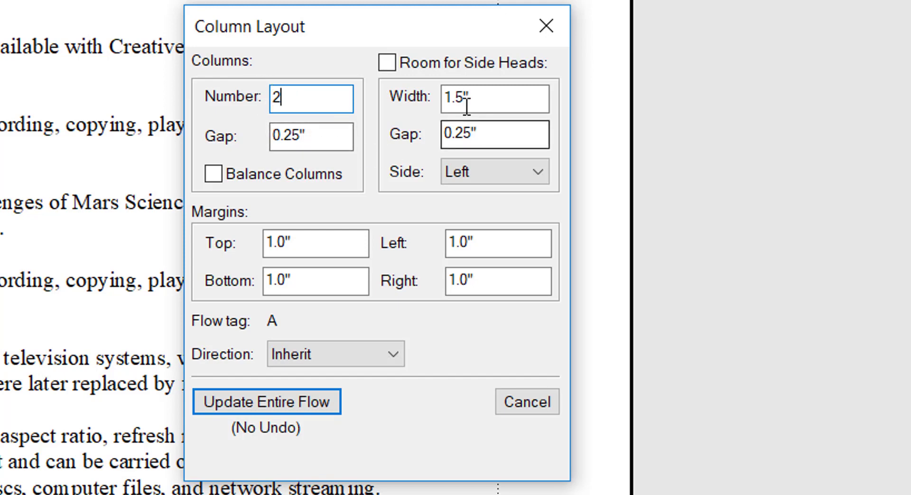
{"action": "left_click", "coordinate": [389, 62]}
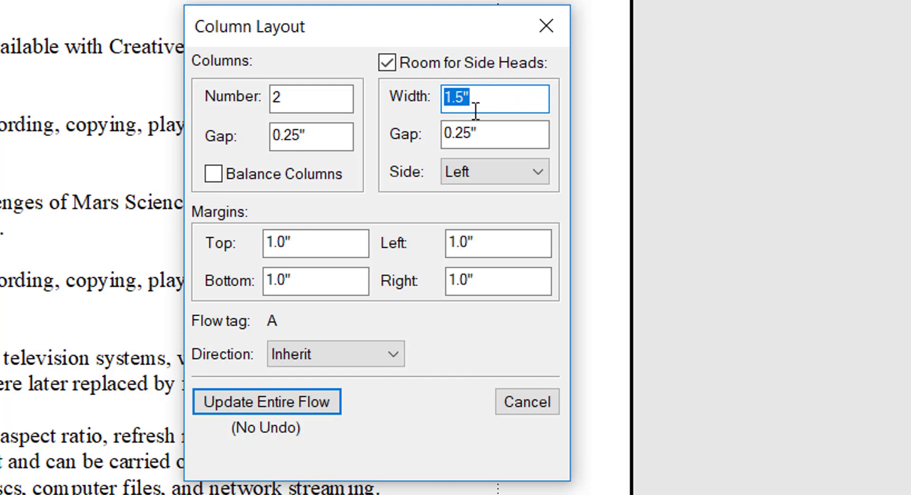
{"action": "type", "text": "1"}
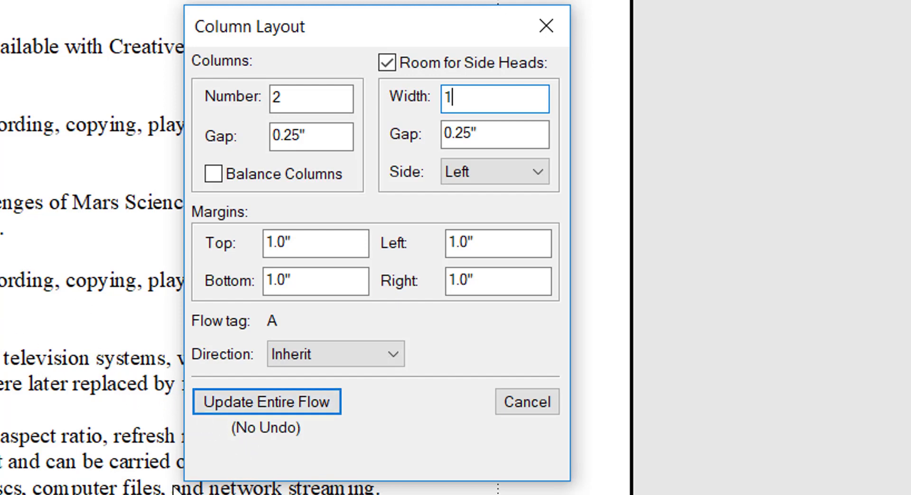
Apply the 2-column layout to the entire flow and accept the no-undo warning
{"action": "left_click", "coordinate": [246, 402]}
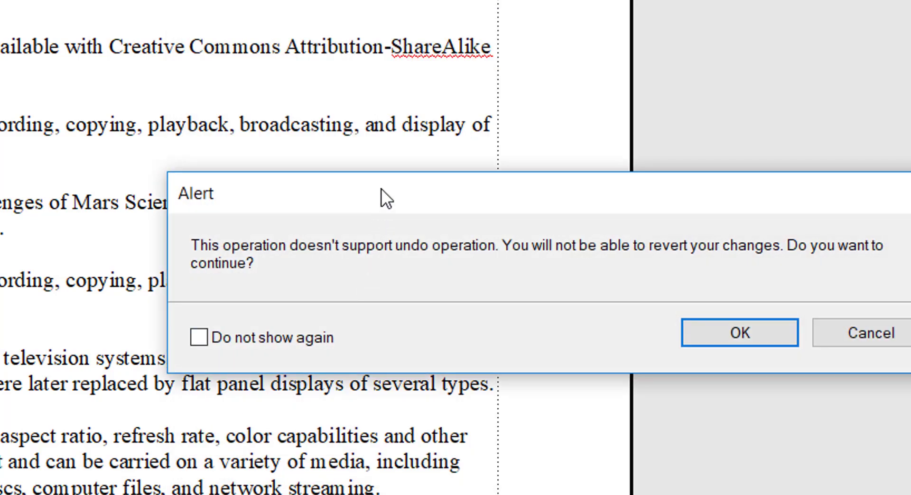
{"action": "left_click_drag", "start_coordinate": [381, 188], "coordinate": [47, 203]}
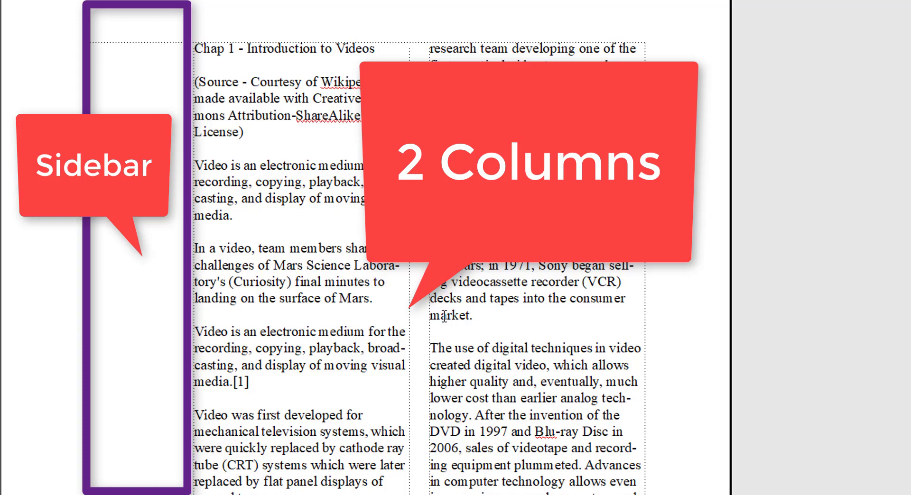
{"action": "scroll", "coordinate": [385, 323], "scroll_direction": "down", "scroll_amount": 5}
{"action": "scroll", "coordinate": [382, 324], "scroll_direction": "down", "scroll_amount": 5}
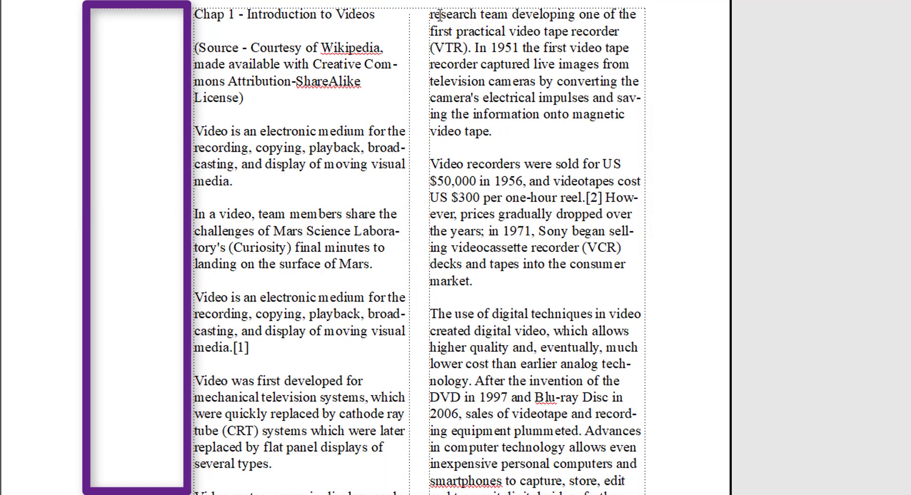
{"action": "scroll", "coordinate": [538, 177], "scroll_direction": "down", "scroll_amount": 5}
{"action": "scroll", "coordinate": [538, 177], "scroll_direction": "down", "scroll_amount": 8}
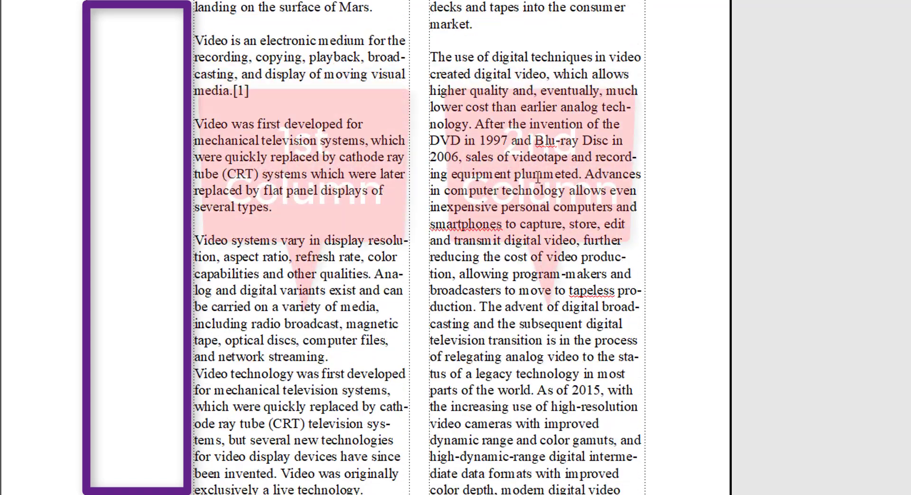
{"action": "scroll", "coordinate": [525, 295], "scroll_direction": "down", "scroll_amount": 4}
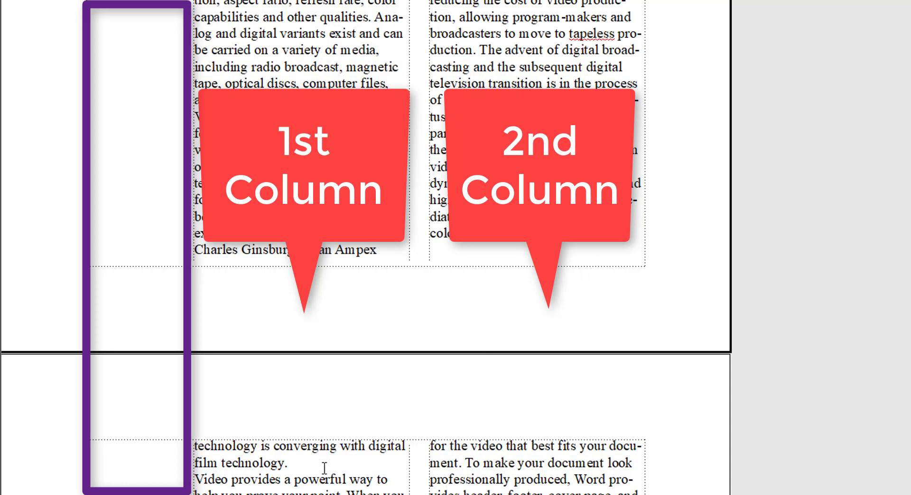
{"action": "scroll", "coordinate": [325, 468], "scroll_direction": "down", "scroll_amount": 2}
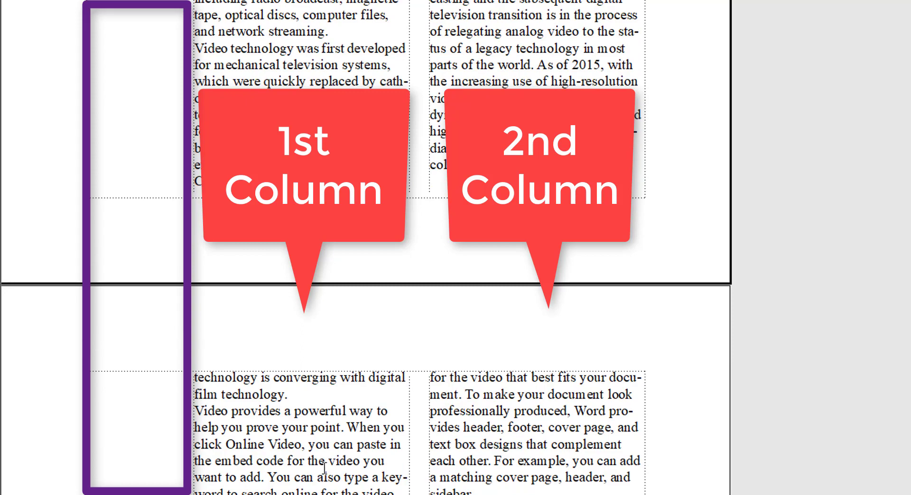
{"action": "scroll", "coordinate": [324, 469], "scroll_direction": "down", "scroll_amount": 3}
{"action": "scroll", "coordinate": [325, 469], "scroll_direction": "down", "scroll_amount": 10}
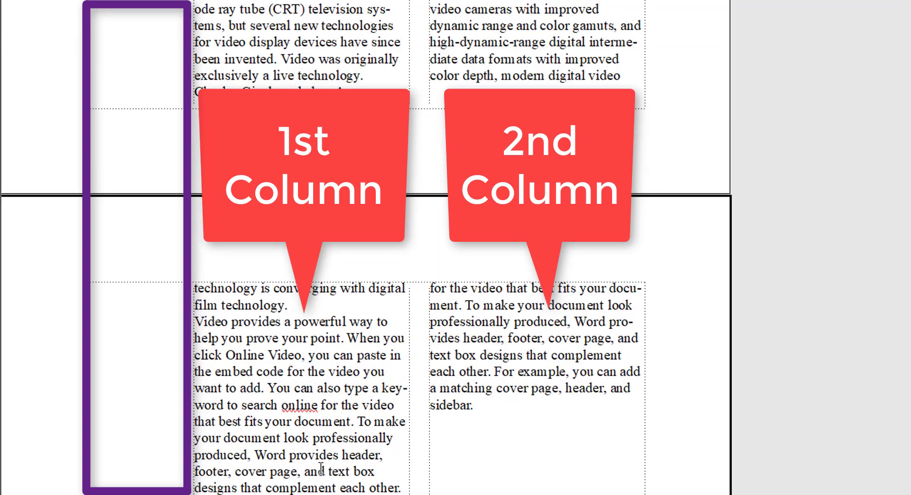
{"action": "scroll", "coordinate": [320, 468], "scroll_direction": "up", "scroll_amount": 13}
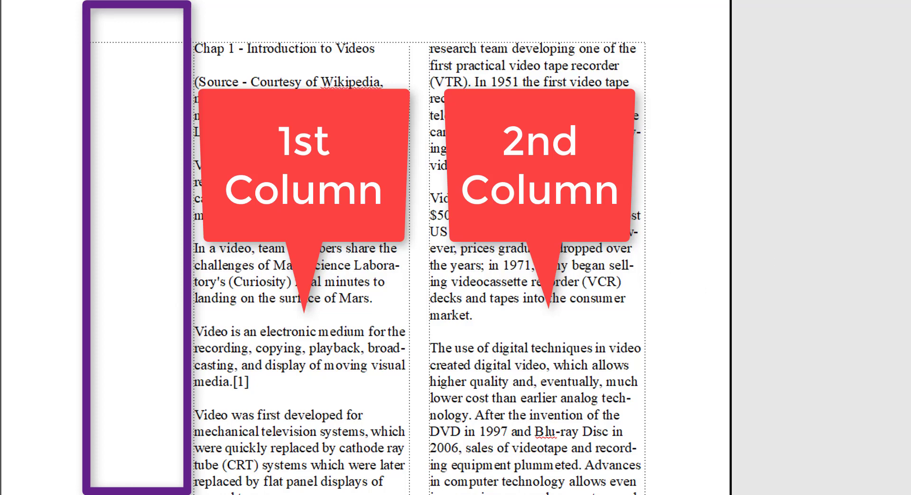
Reflow the whole chapter into 3 columns with a 0.5-wide left side-head area
{"action": "left_click", "coordinate": [212, 3]}
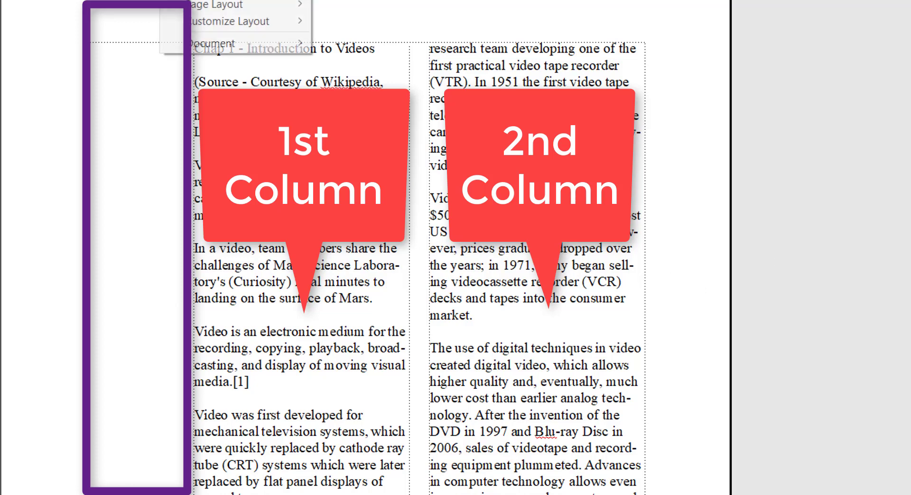
{"action": "mouse_move", "coordinate": [215, 4]}
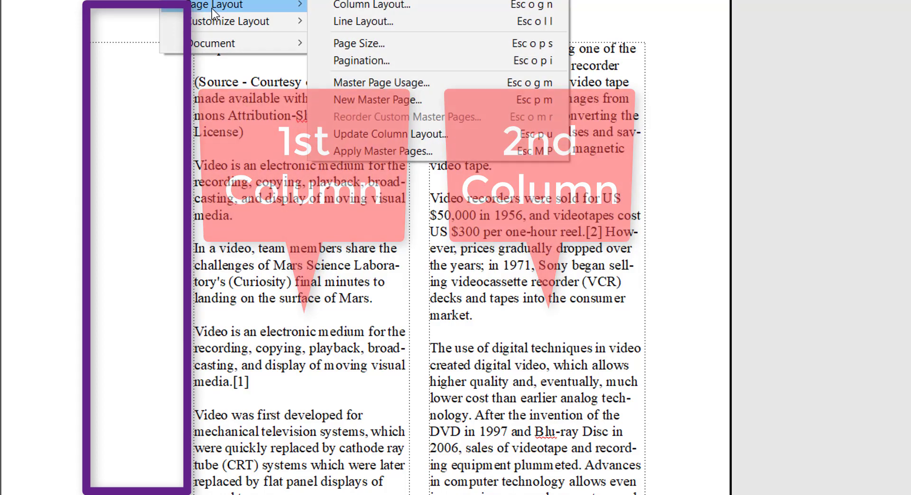
{"action": "left_click", "coordinate": [373, 6]}
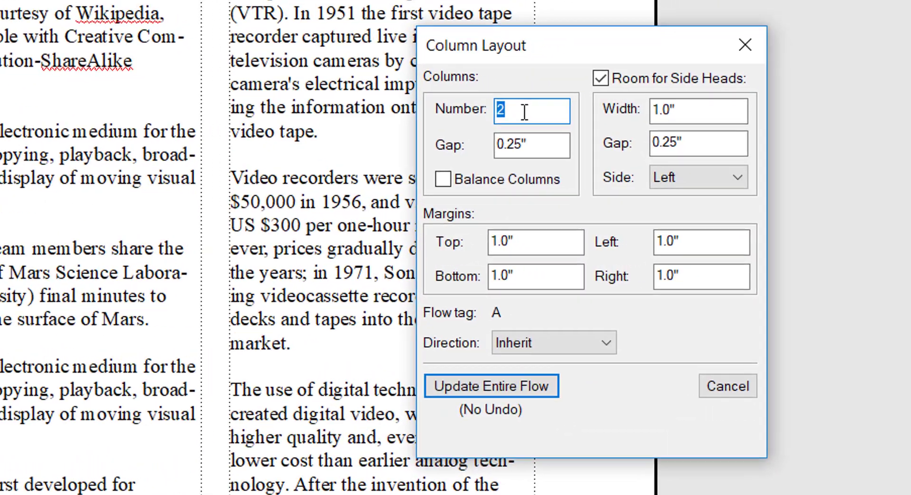
{"action": "type", "text": "3"}
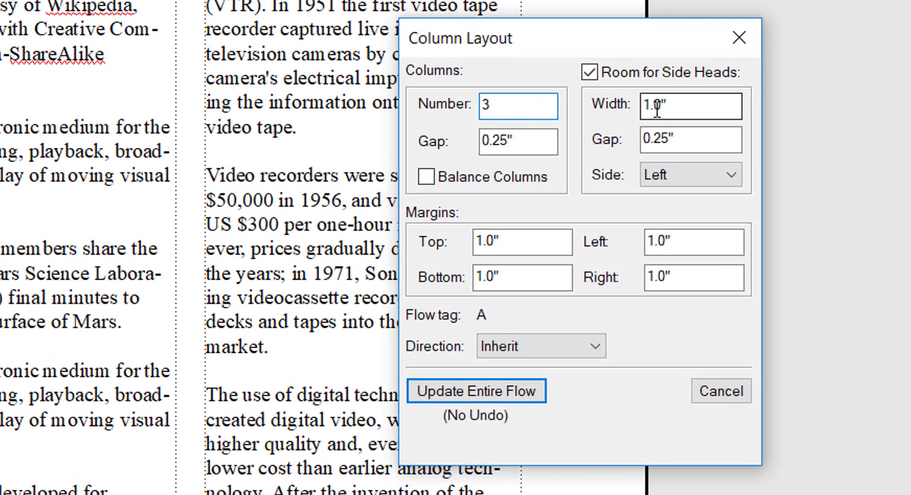
{"action": "key", "text": "Tab"}
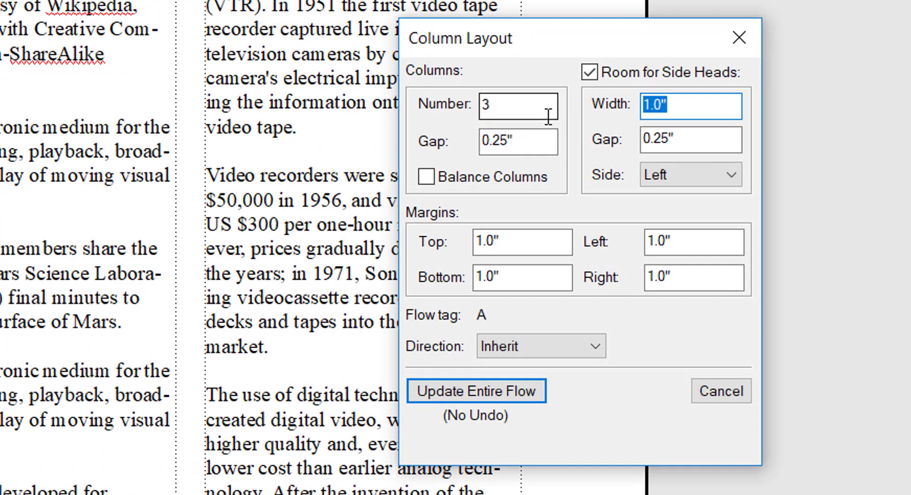
{"action": "type", "text": "0"}
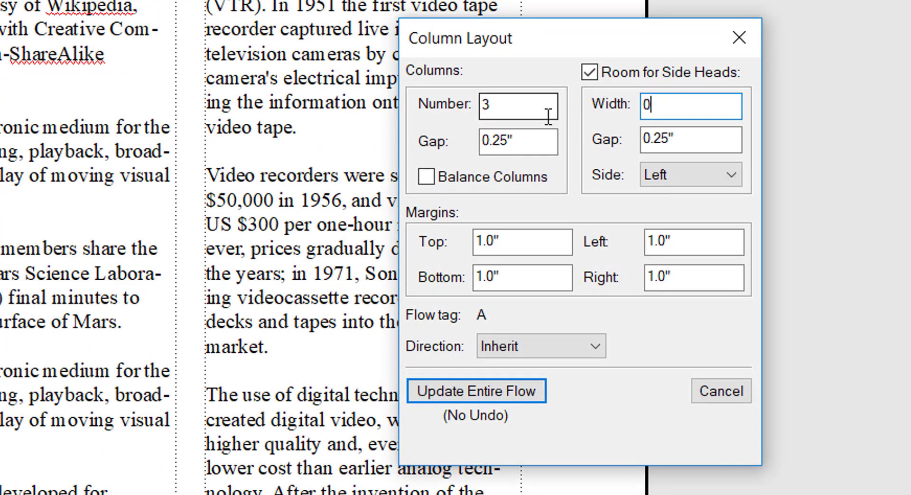
{"action": "type", "text": ".5"}
{"action": "left_click", "coordinate": [477, 390]}
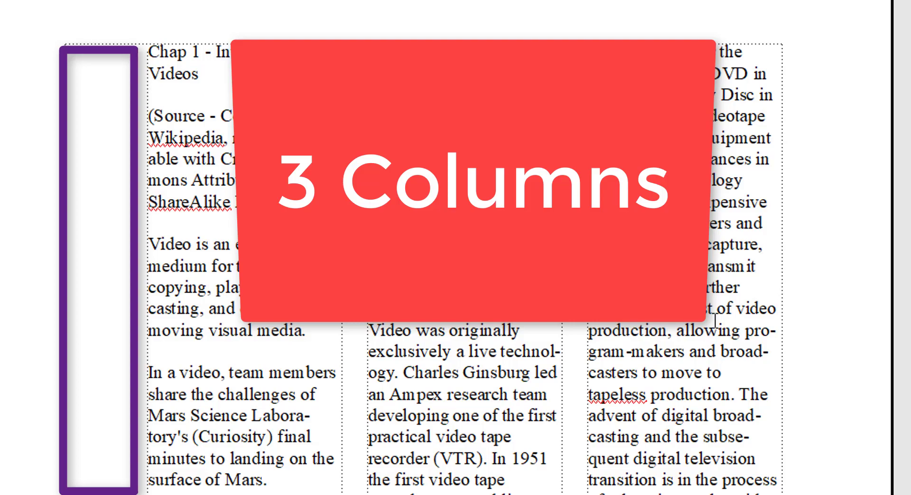
{"action": "scroll", "coordinate": [714, 320], "scroll_direction": "down", "scroll_amount": 20}
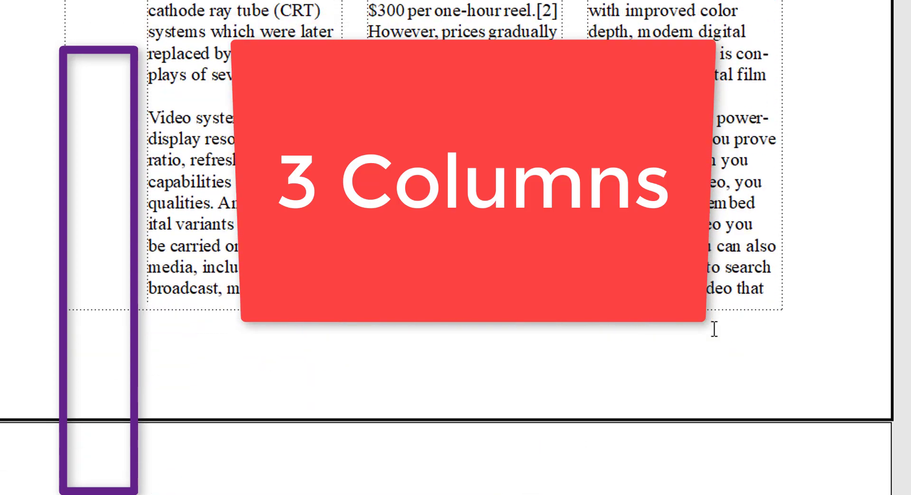
{"action": "scroll", "coordinate": [714, 329], "scroll_direction": "down", "scroll_amount": 15}
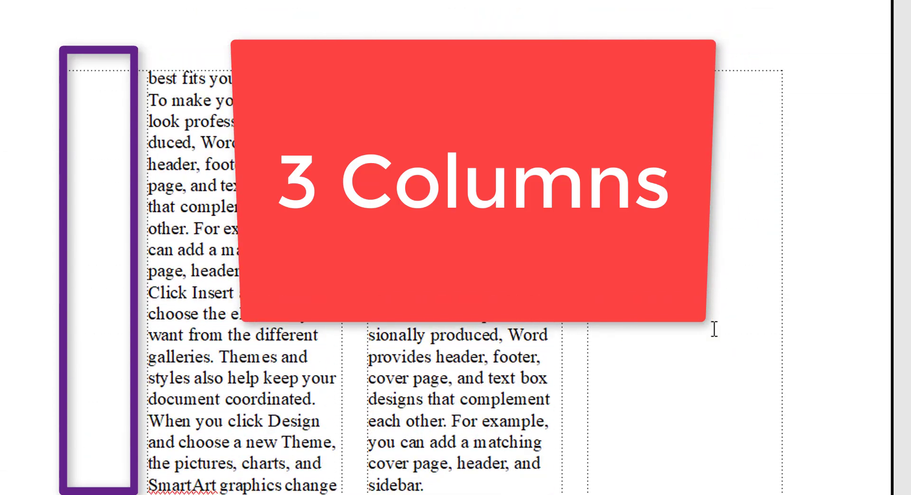
{"action": "scroll", "coordinate": [714, 329], "scroll_direction": "down", "scroll_amount": 15}
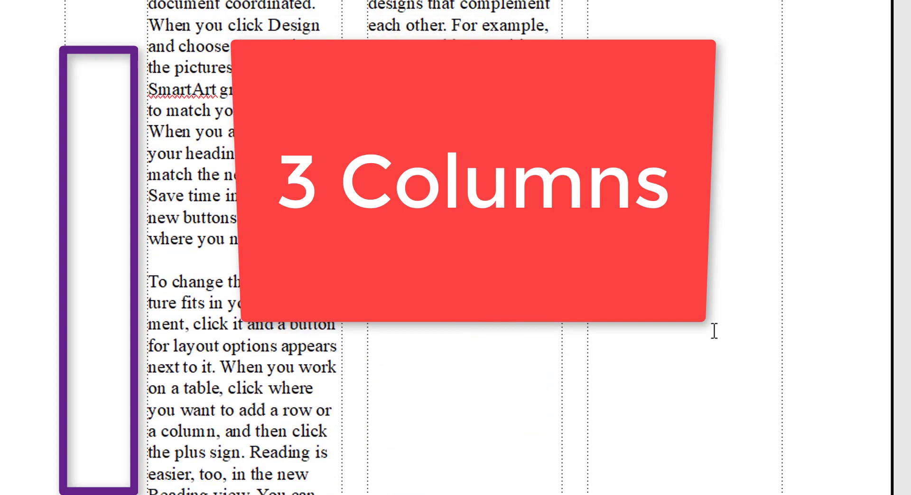
{"action": "scroll", "coordinate": [714, 331], "scroll_direction": "up", "scroll_amount": 17}
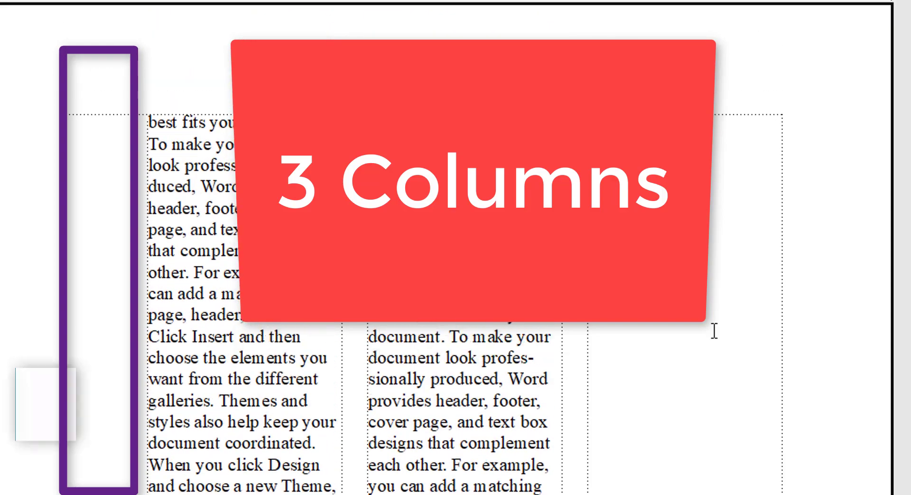
{"action": "scroll", "coordinate": [715, 331], "scroll_direction": "up", "scroll_amount": 20}
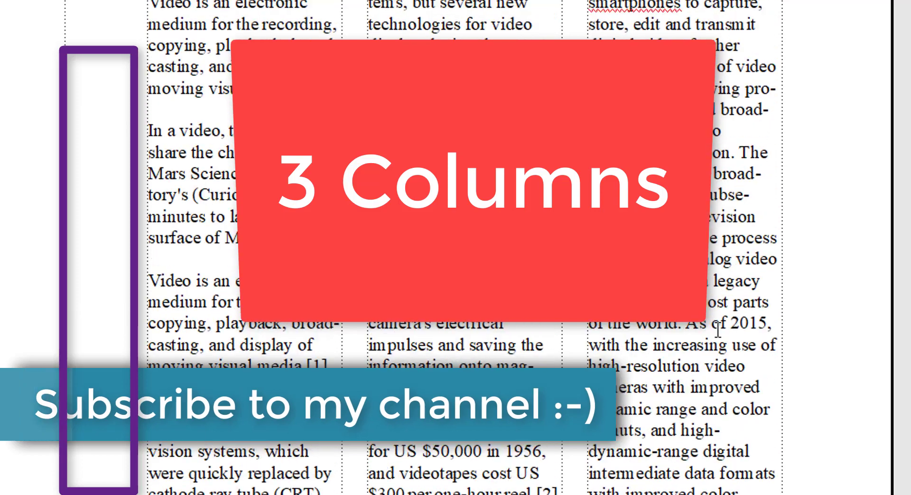